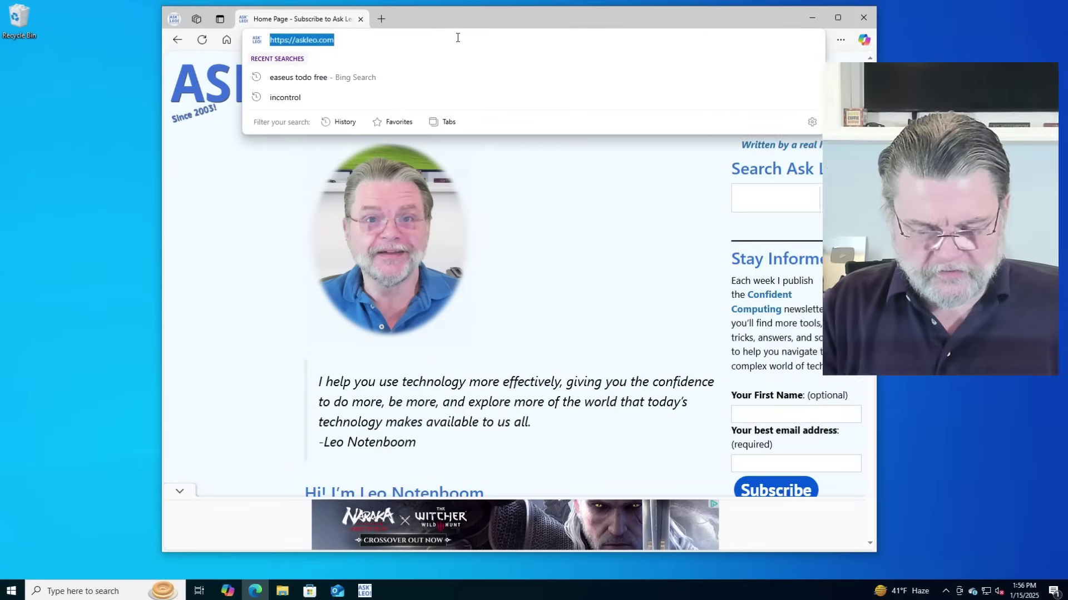
# Search Bing for 'incontrol' and open the 'GRC | InControl' result page.
pyautogui.write('incontro')
pyautogui.press('Return')
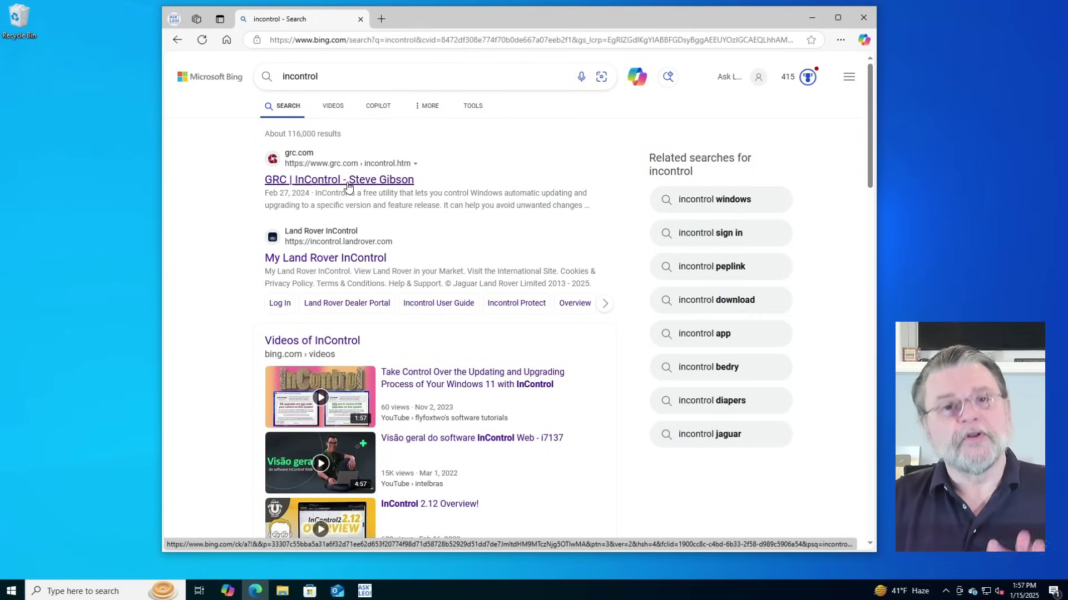
pyautogui.click(336, 180)
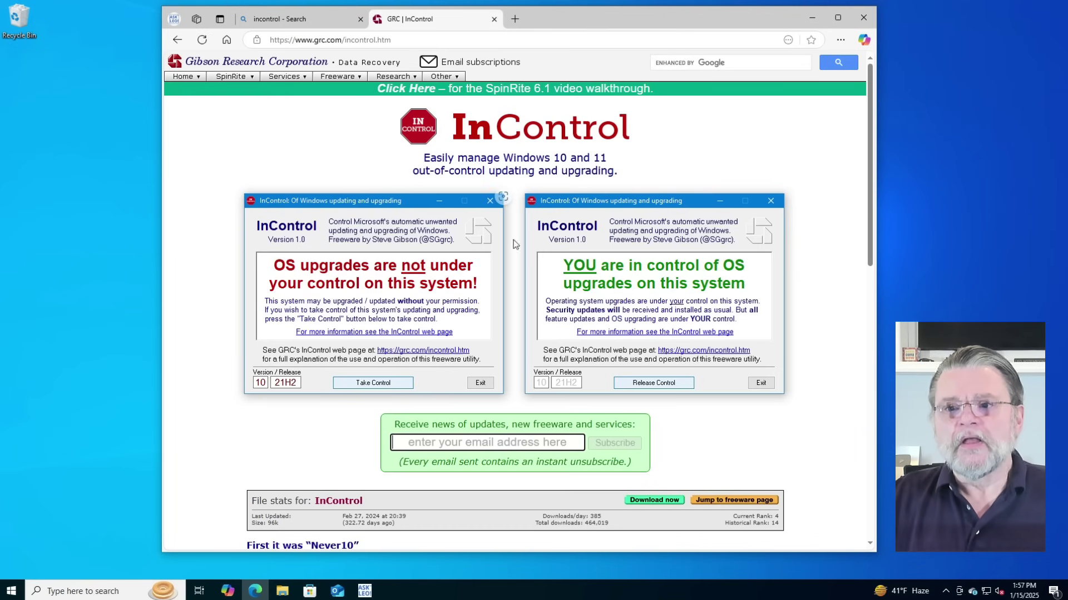
pyautogui.scroll(-4, 583, 203)
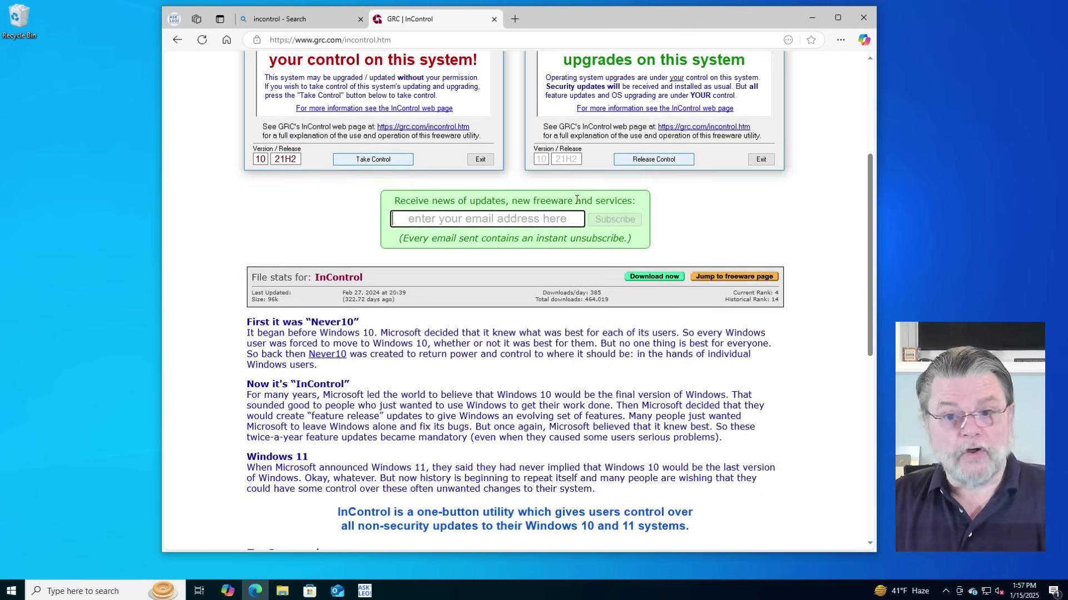
pyautogui.scroll(-4, 576, 199)
pyautogui.scroll(-4, 576, 199)
pyautogui.scroll(12, 576, 199)
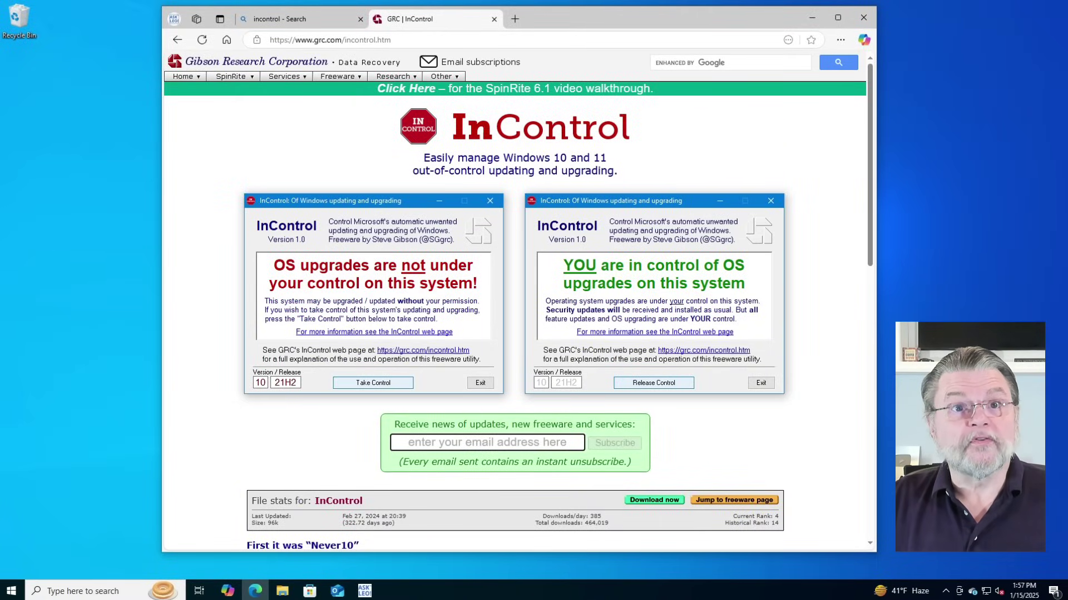
# Start downloading InControl from GRC's page, backing out of the Save As location dialog.
pyautogui.click(644, 501)
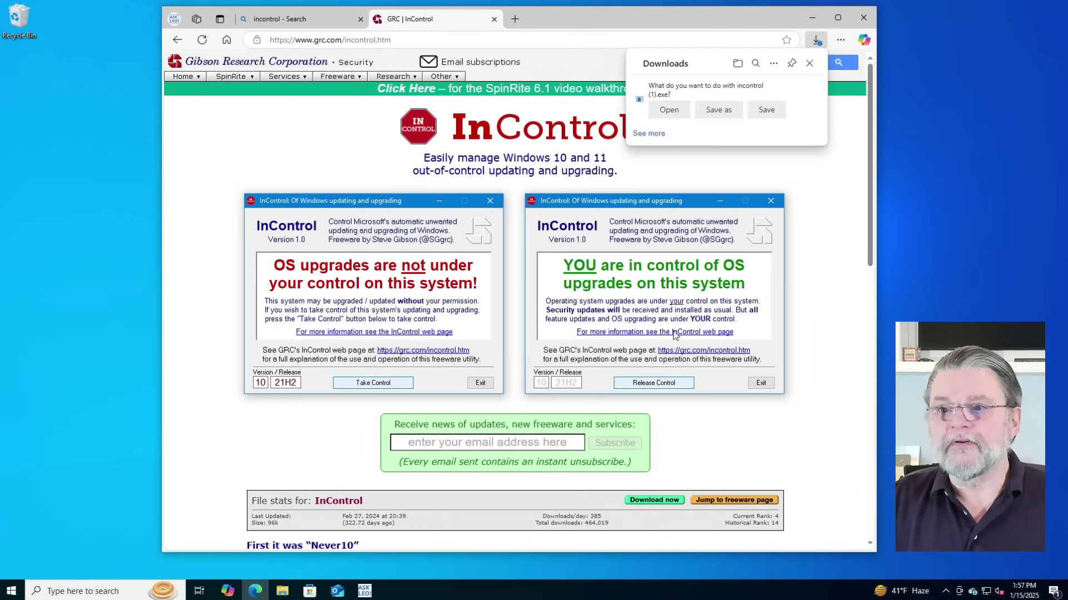
pyautogui.moveTo(718, 110)
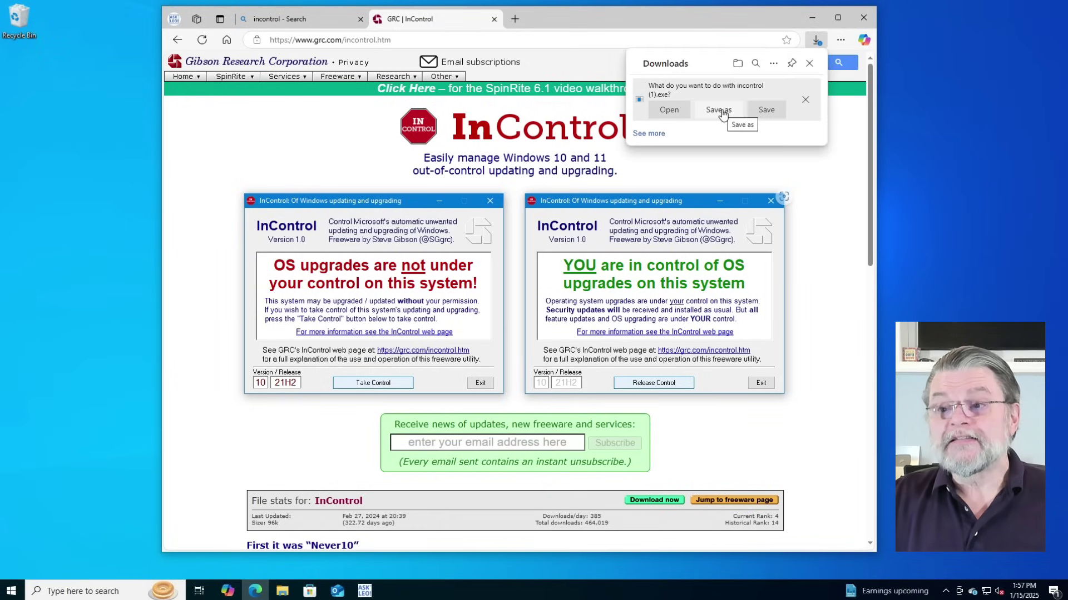
pyautogui.click(719, 110)
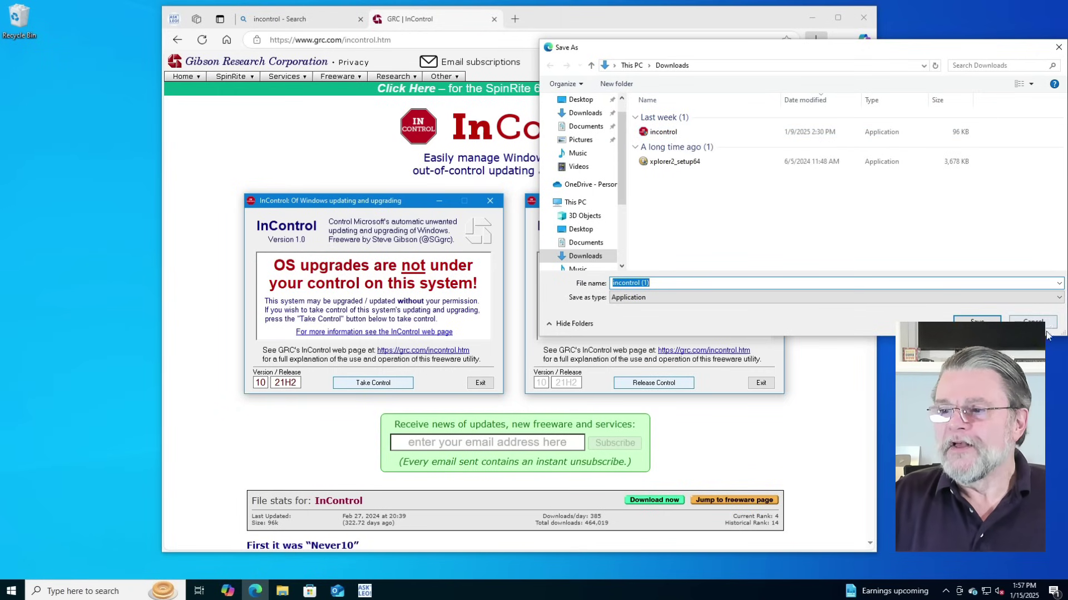
pyautogui.click(1032, 323)
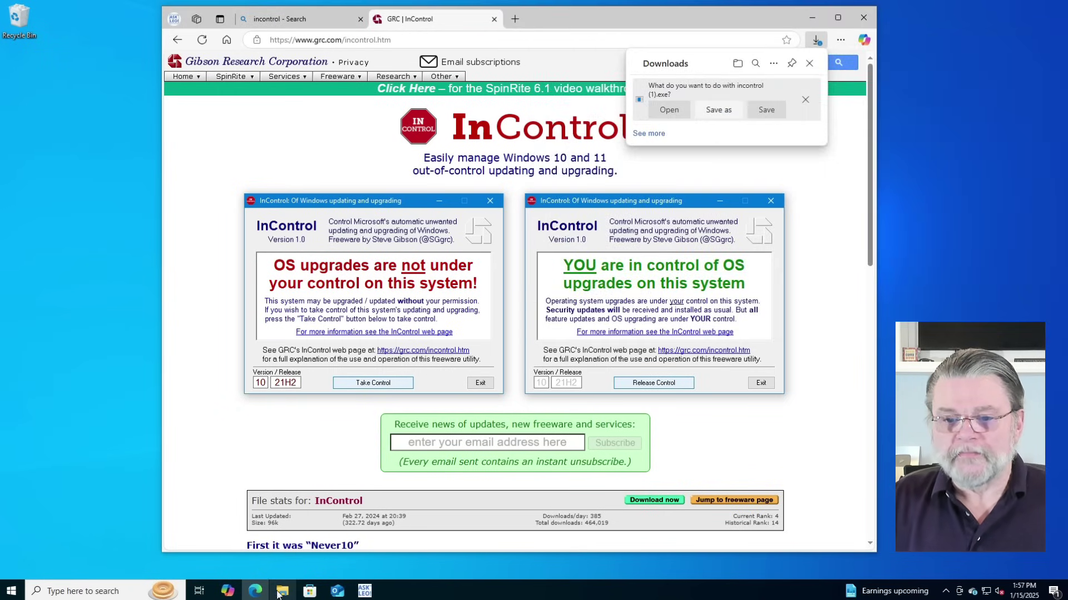
# Run incontrol from Downloads with admin rights, then close Explorer and the download prompt.
pyautogui.click(280, 592)
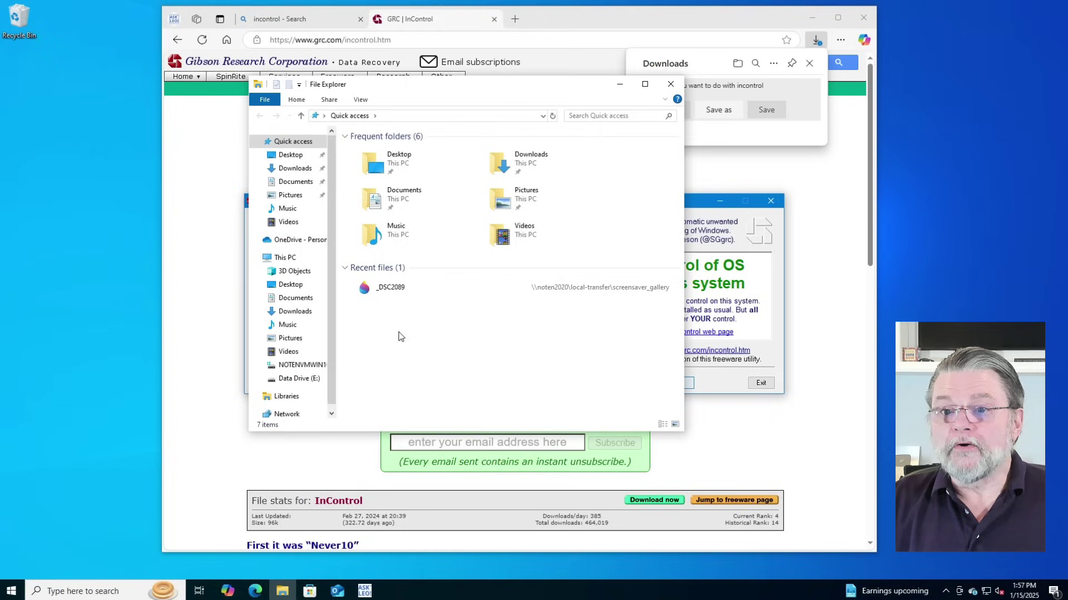
pyautogui.click(294, 168)
pyautogui.click(381, 194)
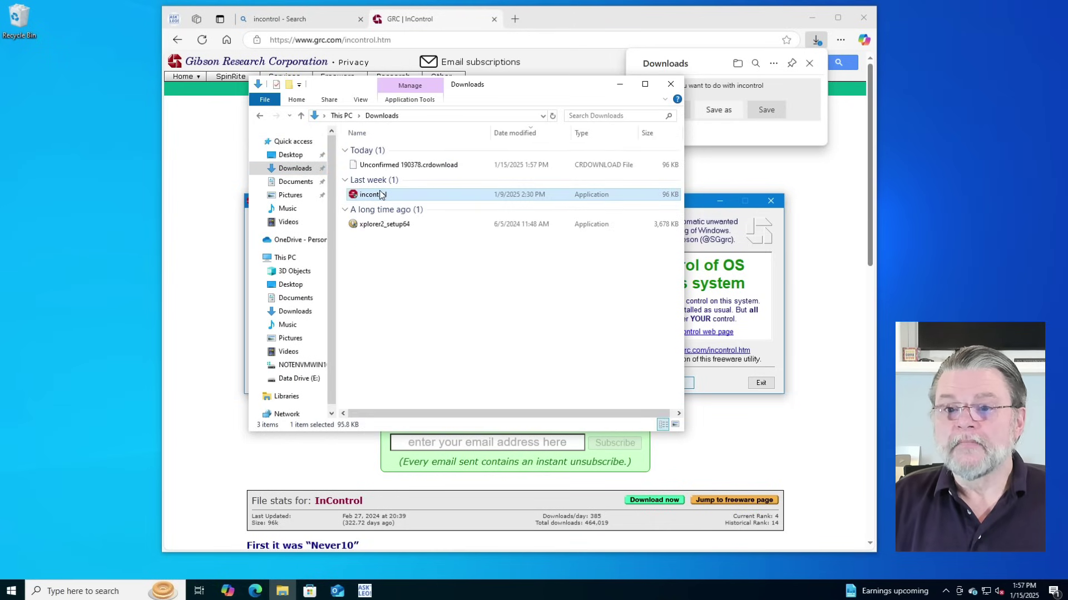
pyautogui.moveTo(373, 194)
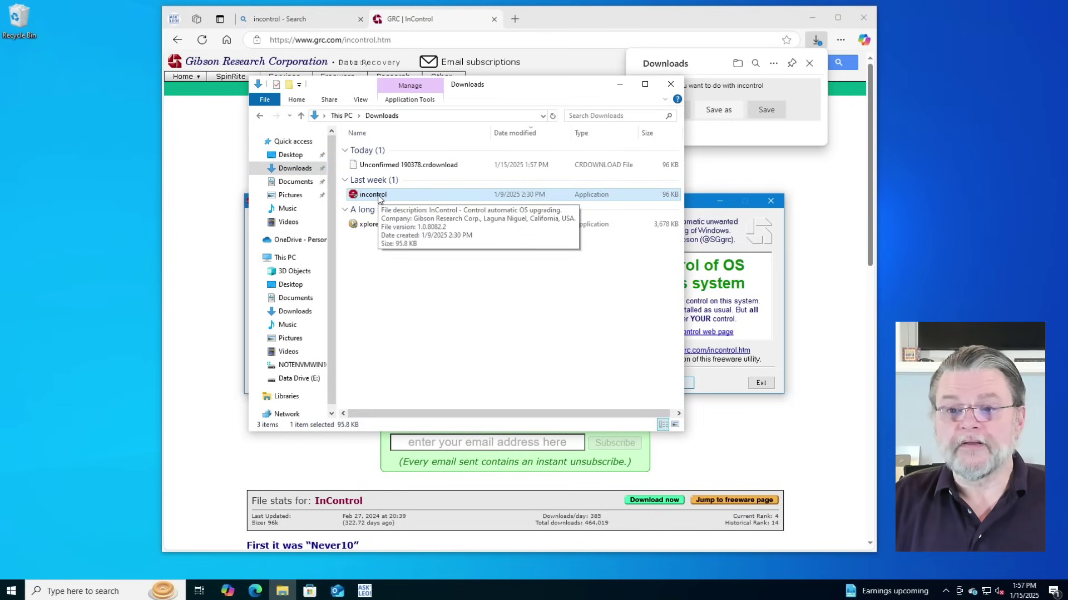
pyautogui.doubleClick(381, 196)
pyautogui.click(496, 373)
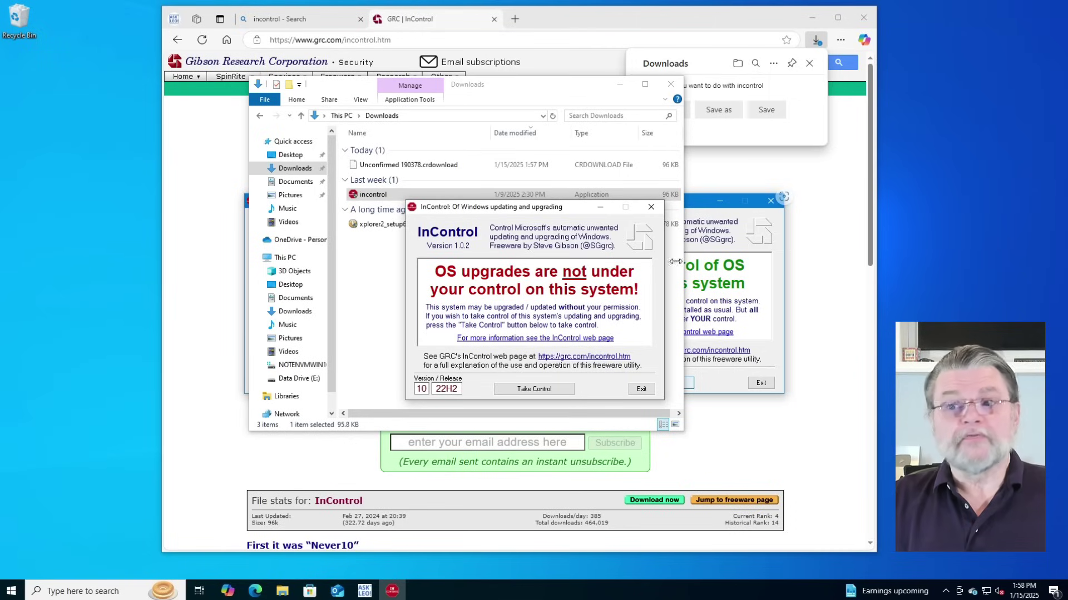
pyautogui.click(671, 84)
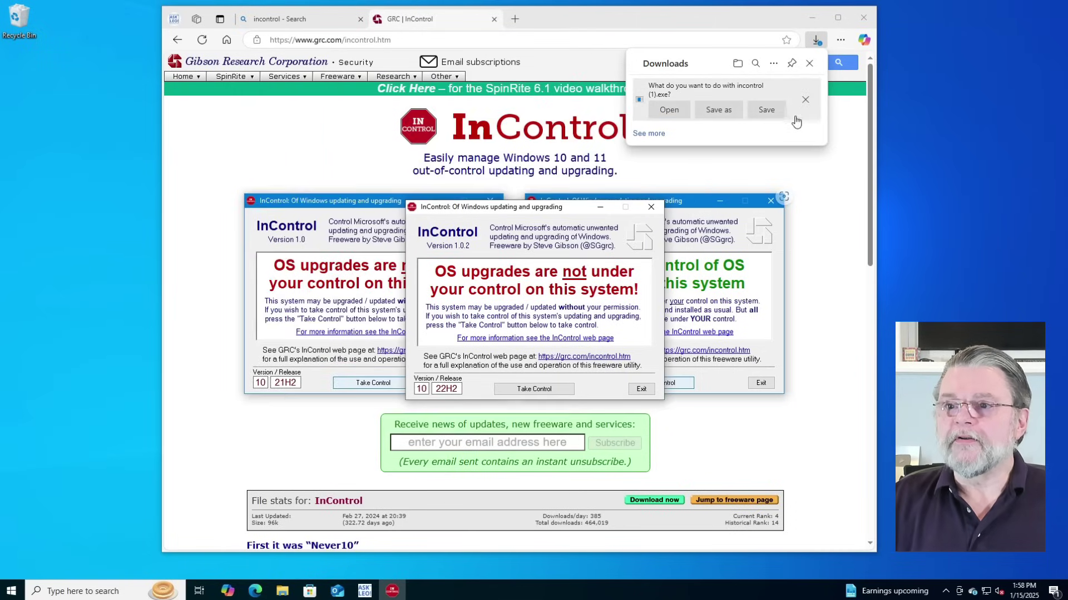
pyautogui.click(795, 120)
# Close the Edge window so only InControl remains on the desktop.
pyautogui.click(863, 18)
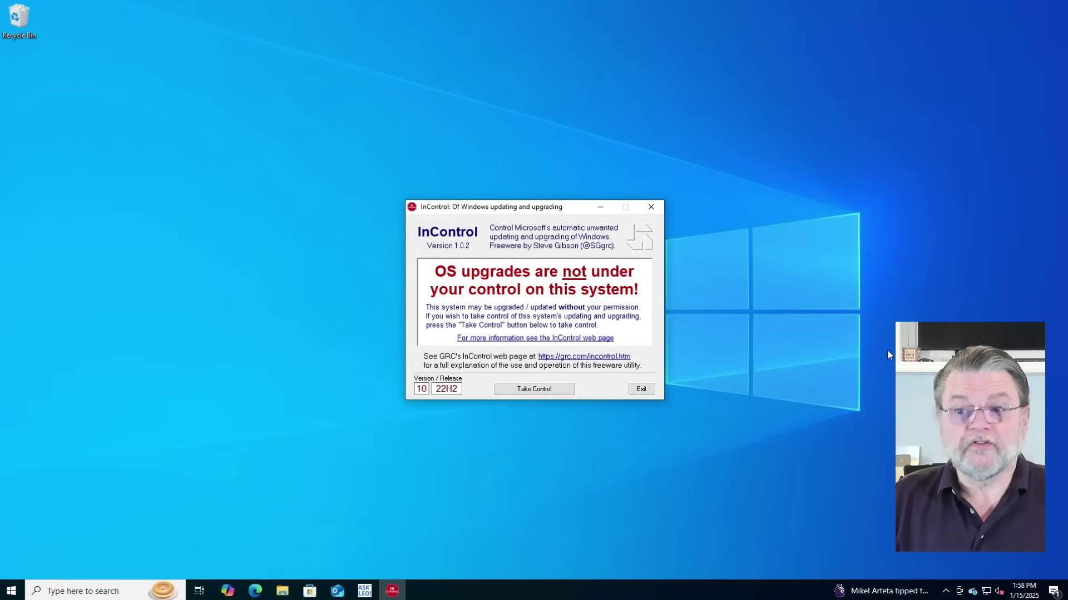
# Take control of upgrades, pinning this PC to Windows 10 release 22H2.
pyautogui.click(561, 390)
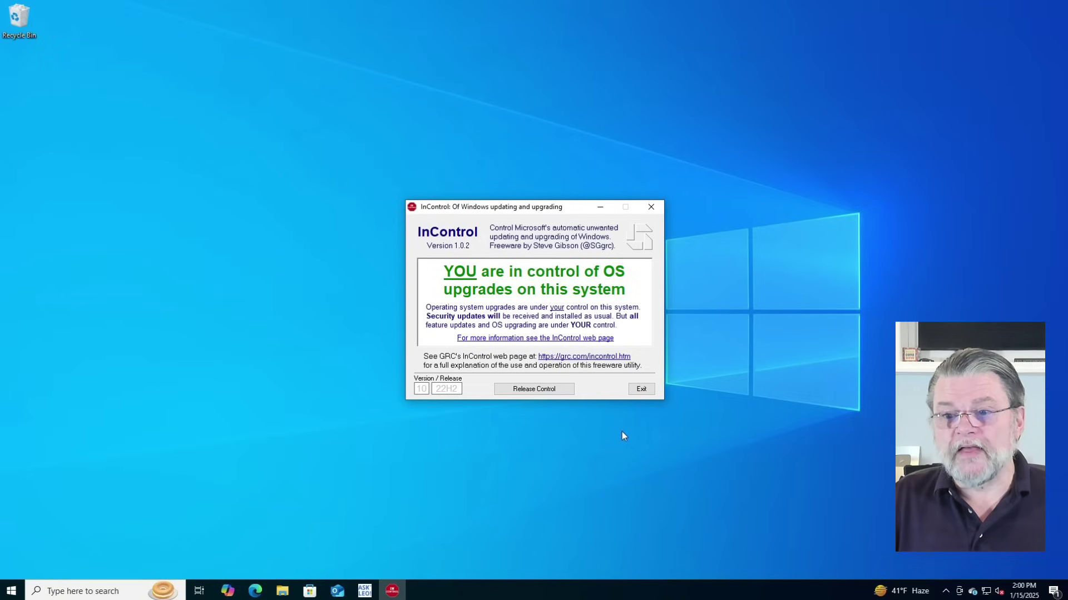
# Release control of OS upgrades so the target Windows version can be changed.
pyautogui.click(556, 391)
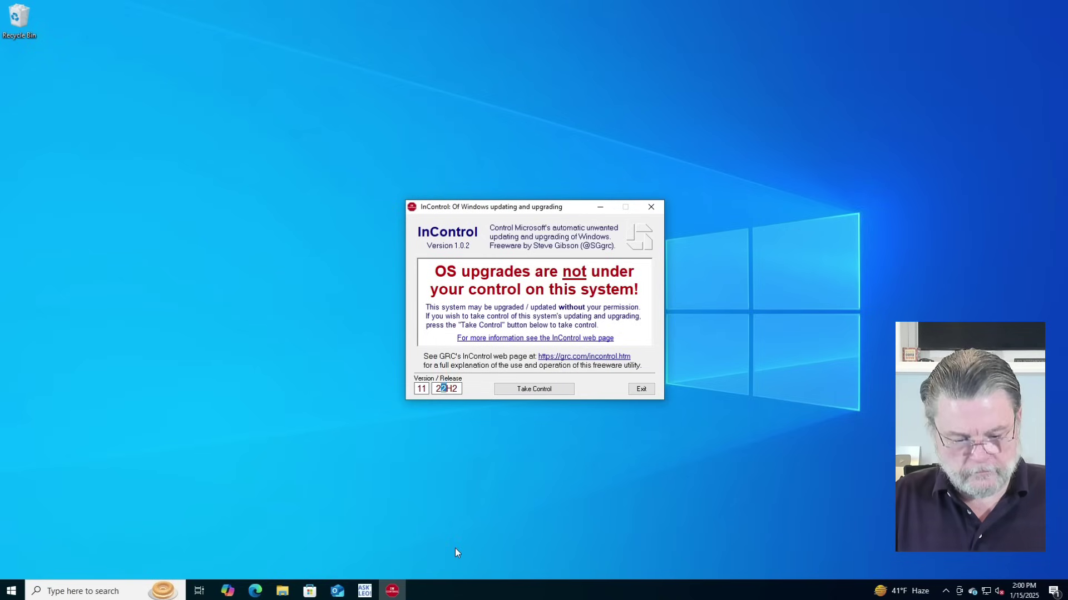
pyautogui.click(447, 389)
pyautogui.write('3')
# Retake control of upgrades with the target locked at Windows 11 release 23H2.
pyautogui.click(542, 389)
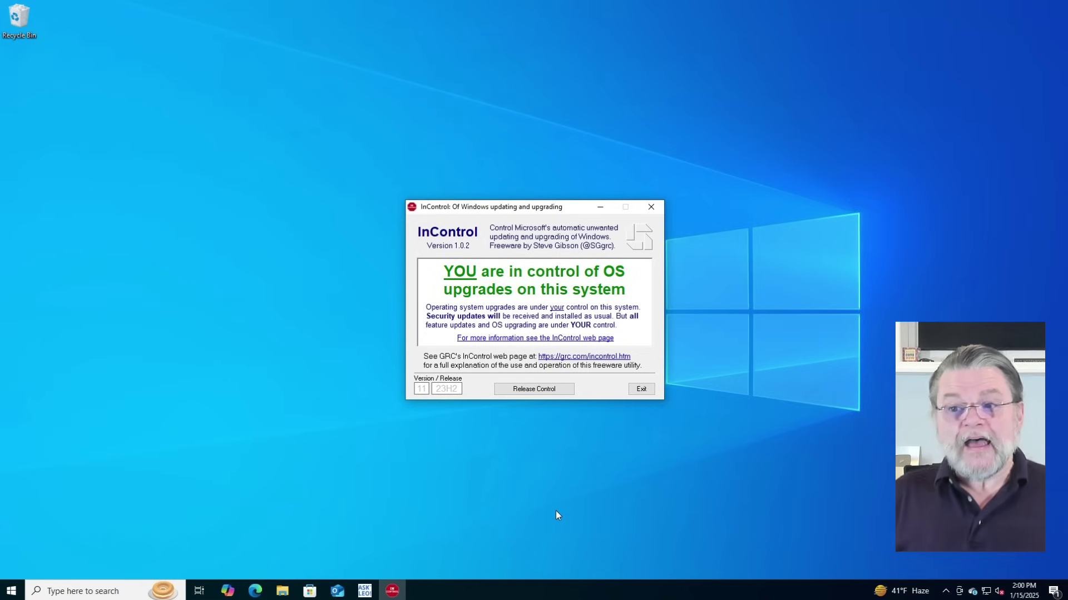